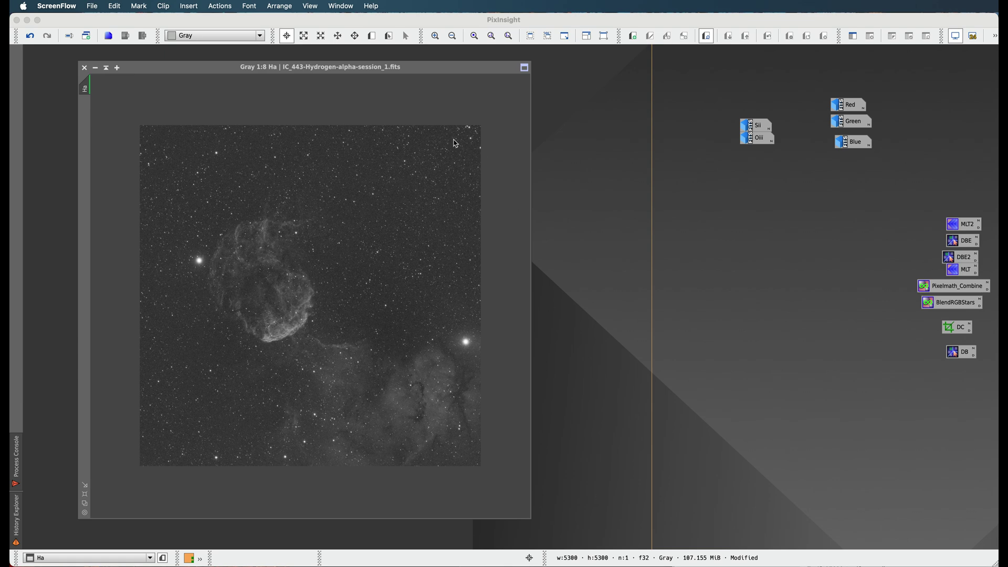
Step: Bring PixInsight forward and shift the IC_443 Ha image window slightly left
click(338, 77)
drag(327, 70, 300, 68)
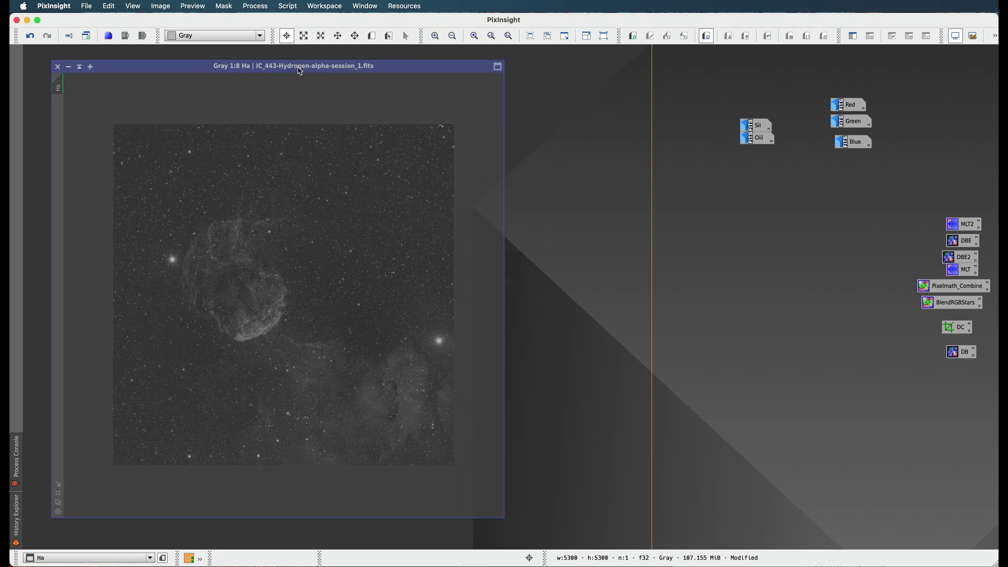
click(254, 6)
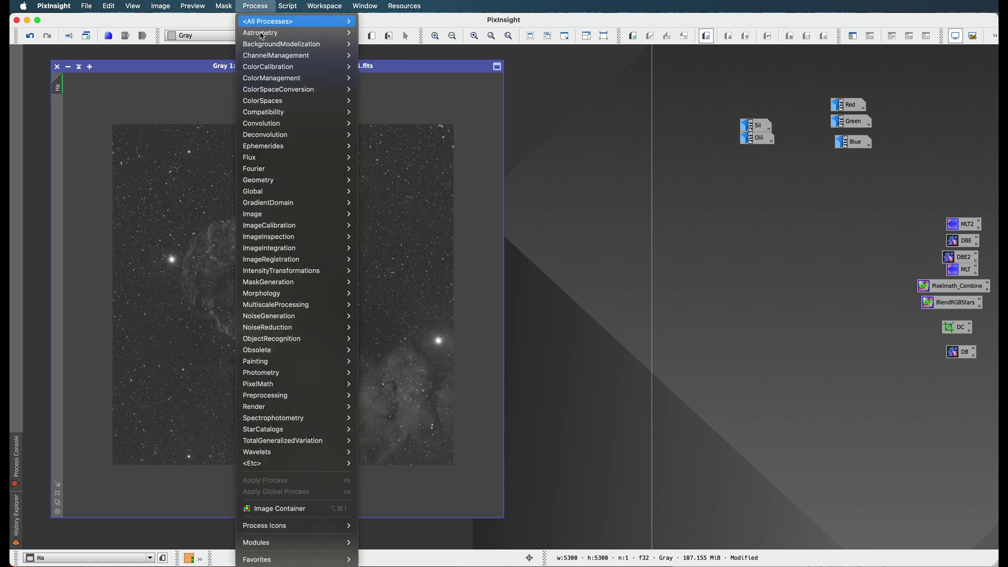
mouse_move(283, 136)
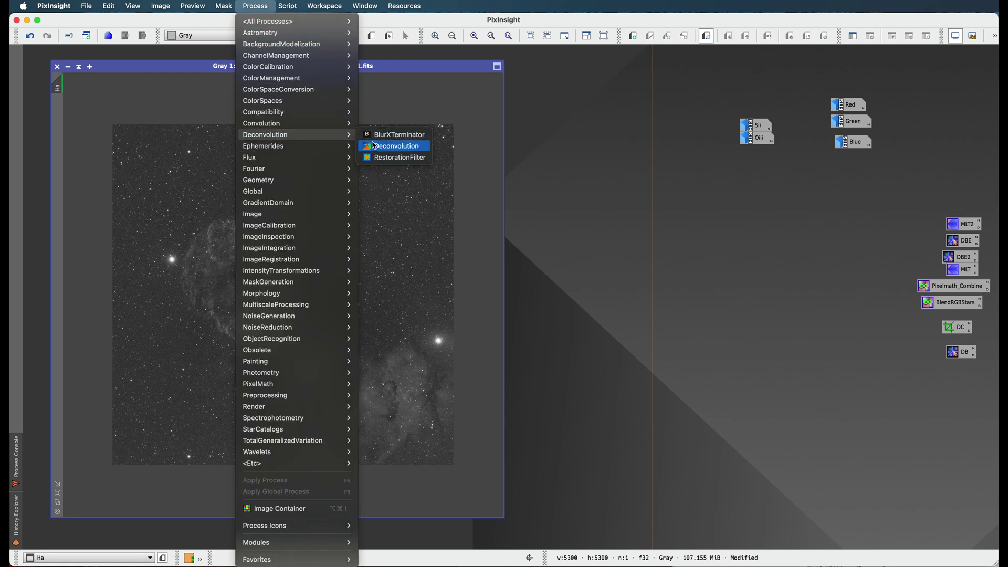
click(375, 147)
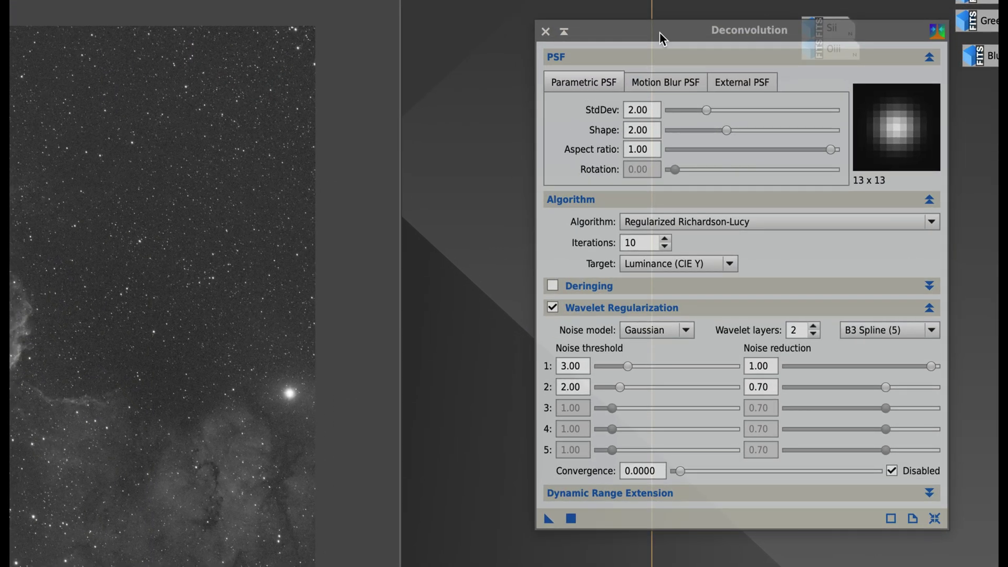
drag(660, 32, 545, 42)
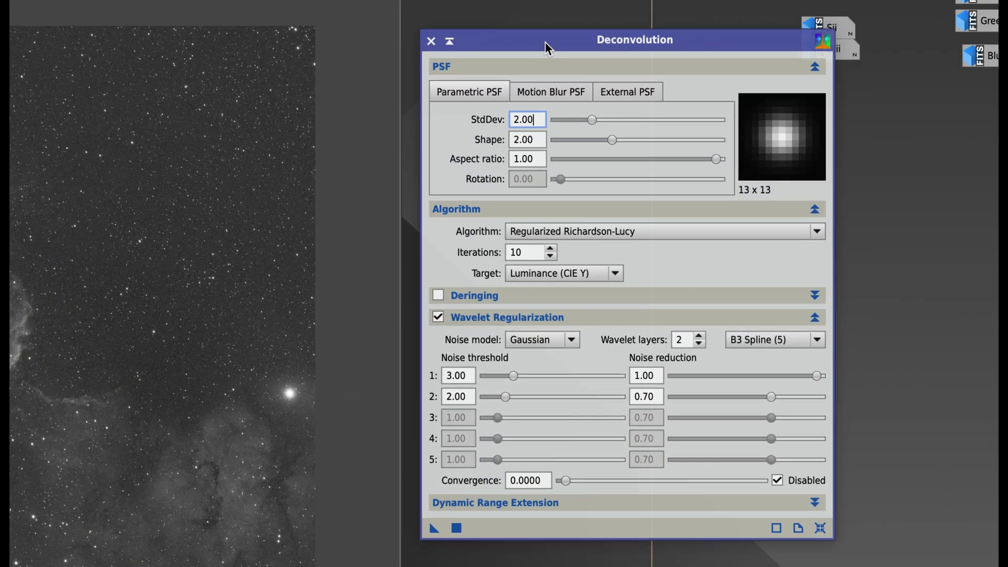
click(514, 96)
click(617, 88)
click(563, 93)
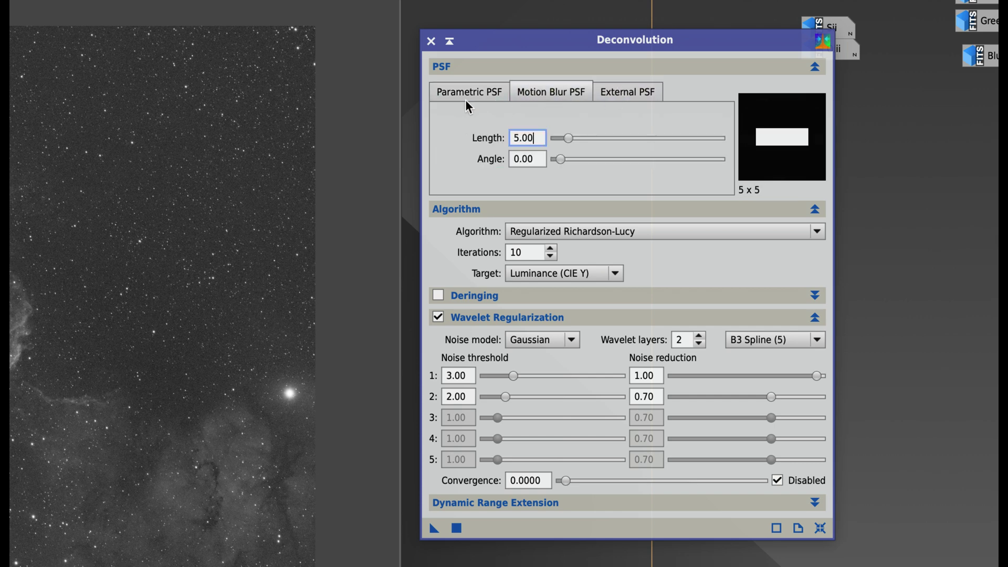
click(465, 98)
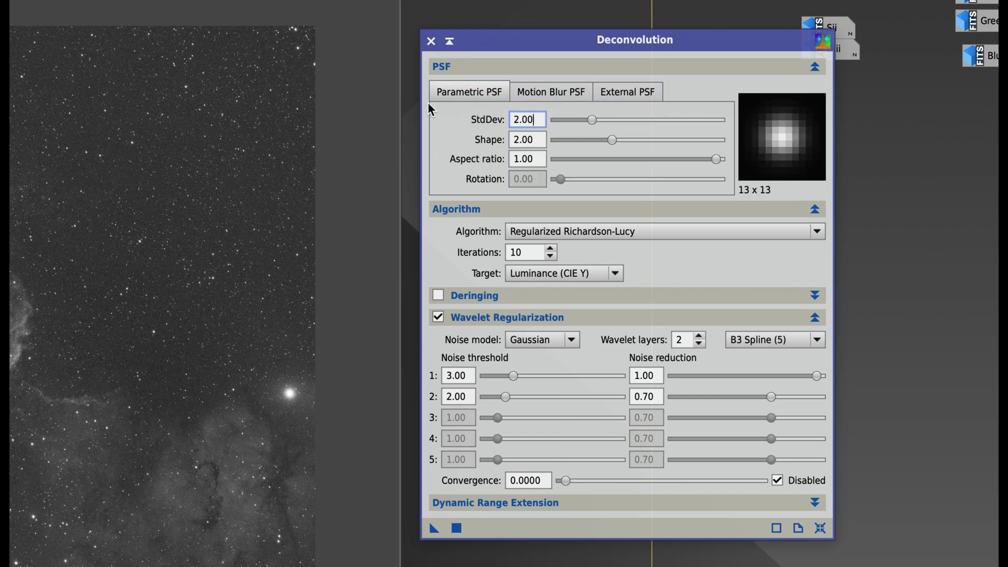
click(432, 43)
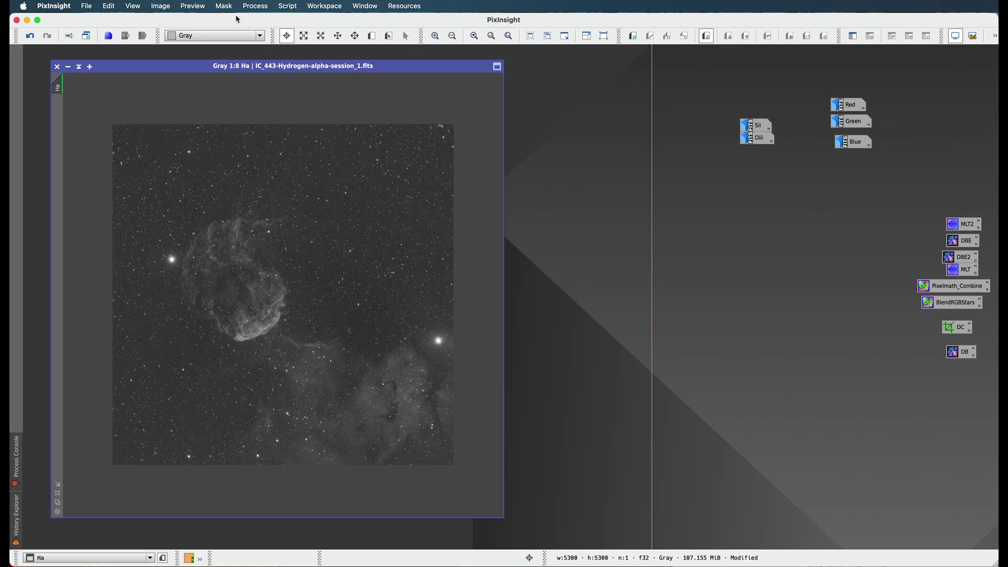
Step: Launch BlurXTerminator from Process > Deconvolution and place its window beside the Ha image
click(250, 6)
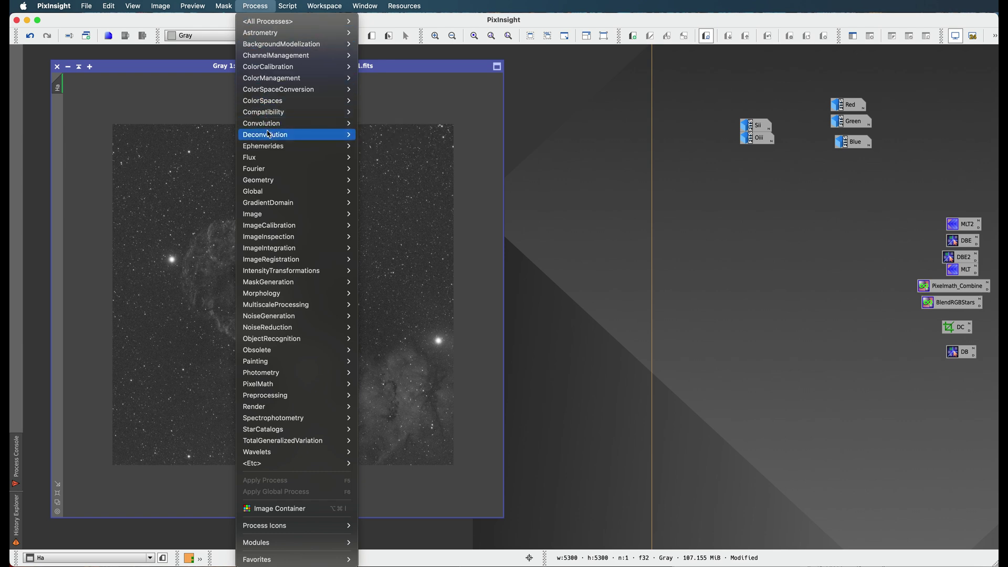
mouse_move(269, 134)
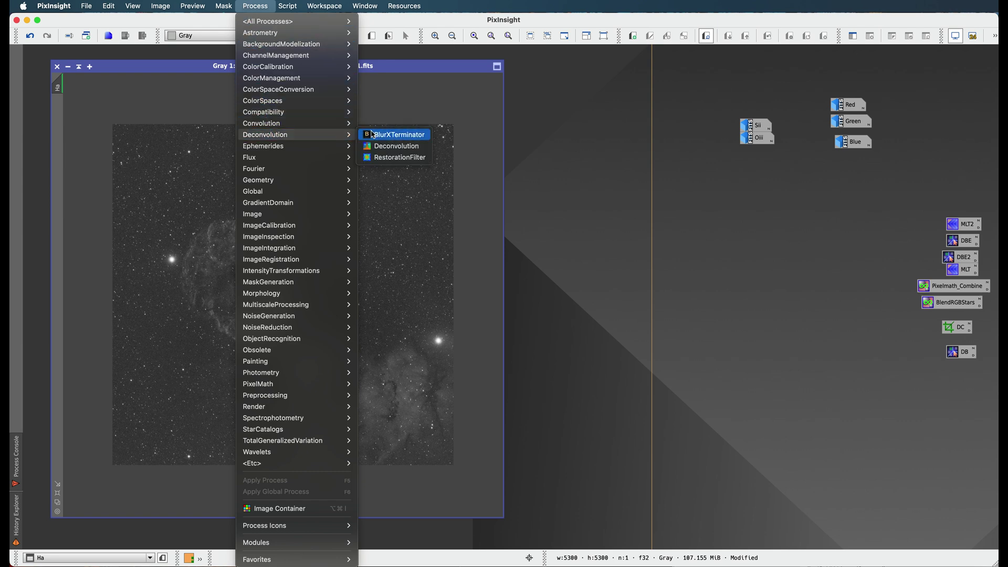
click(374, 135)
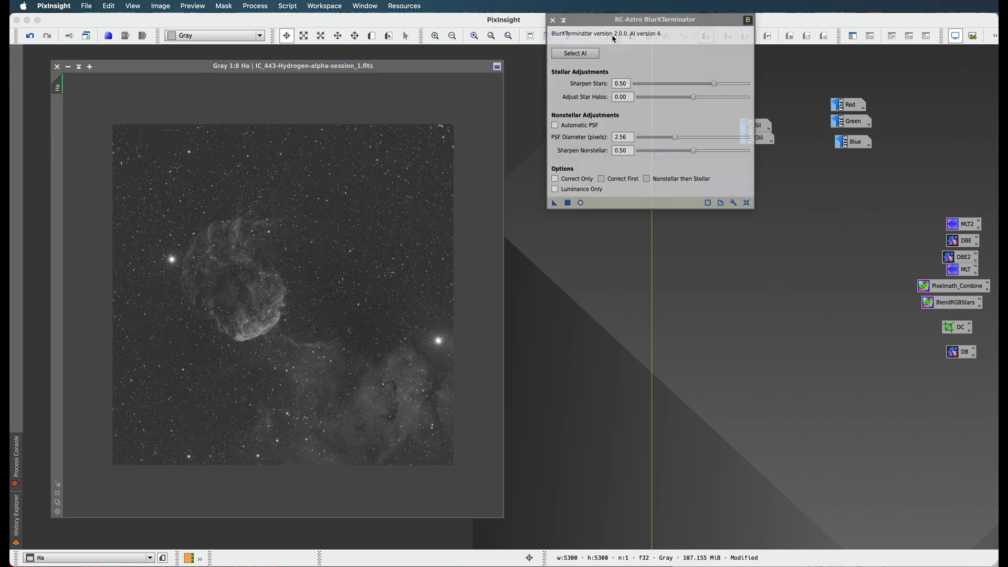
drag(614, 22, 596, 147)
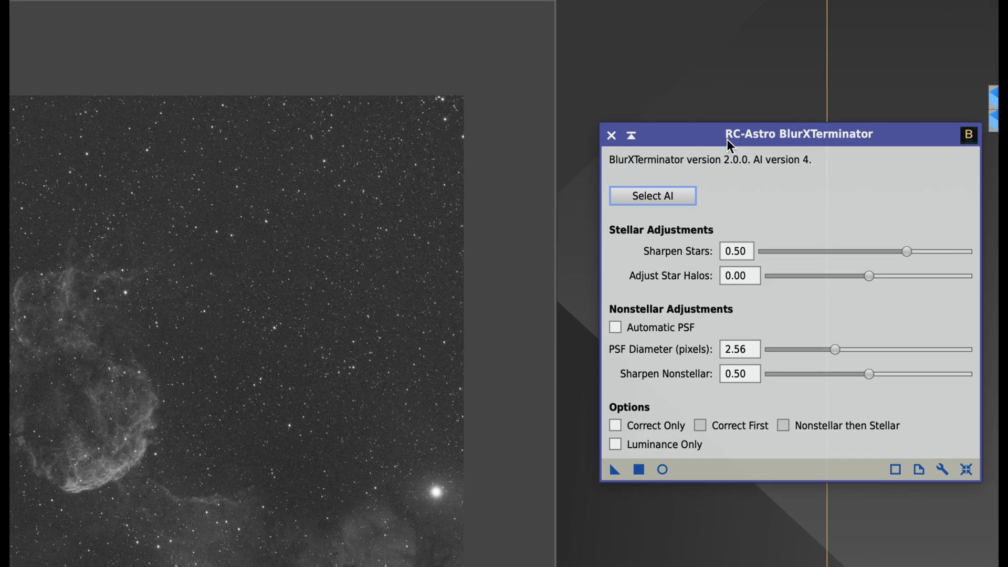
drag(727, 140, 711, 137)
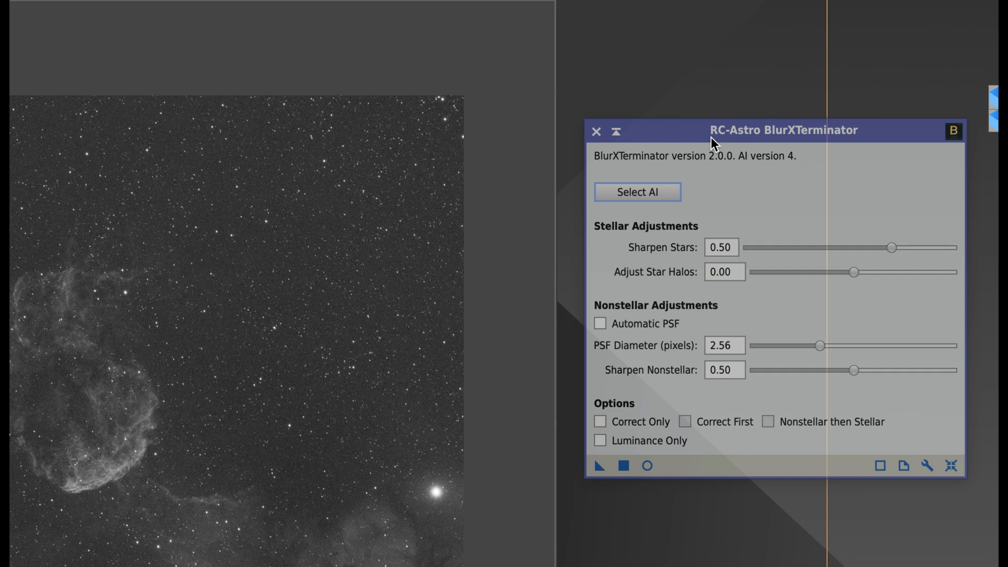
drag(711, 137, 711, 139)
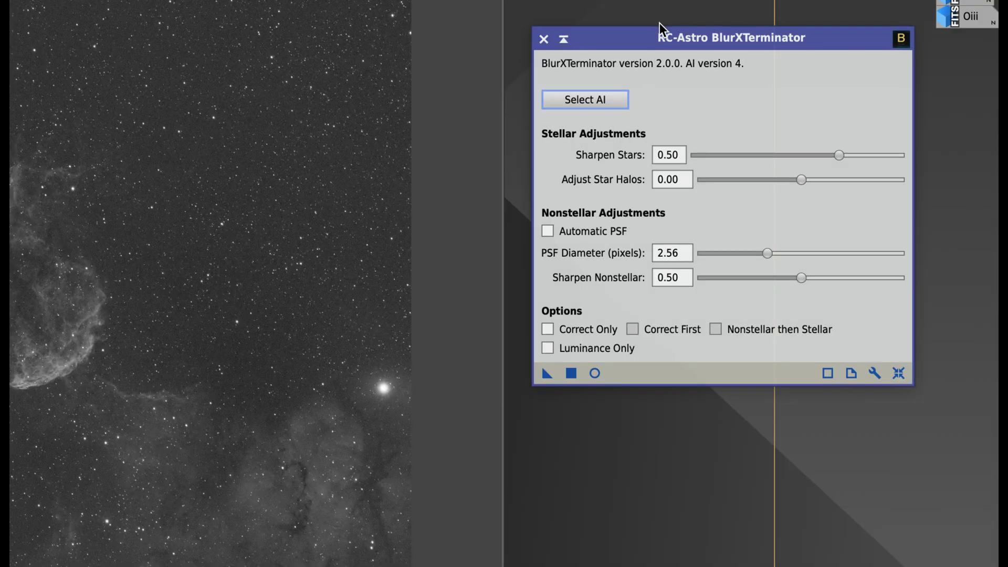
drag(664, 28, 683, 4)
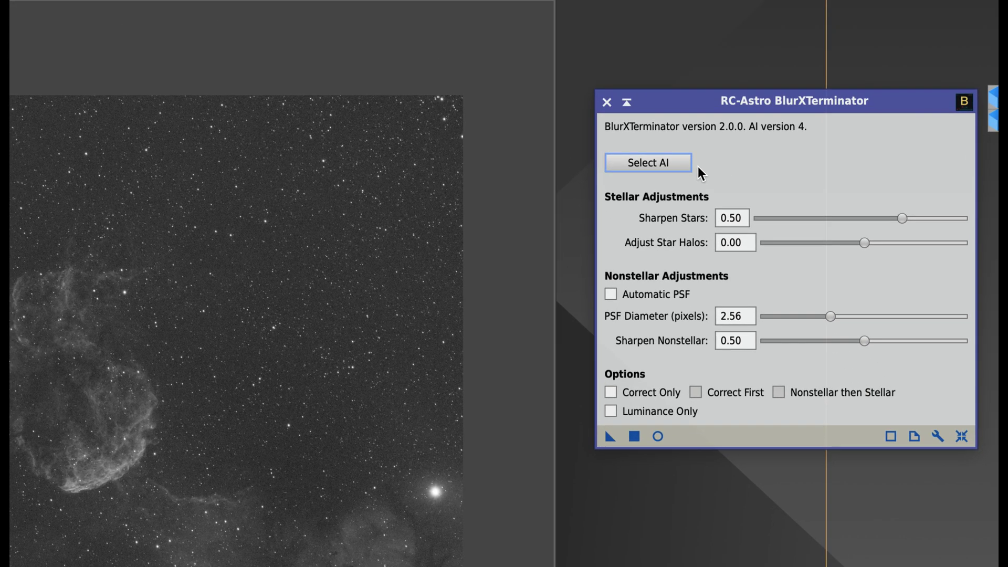
click(647, 163)
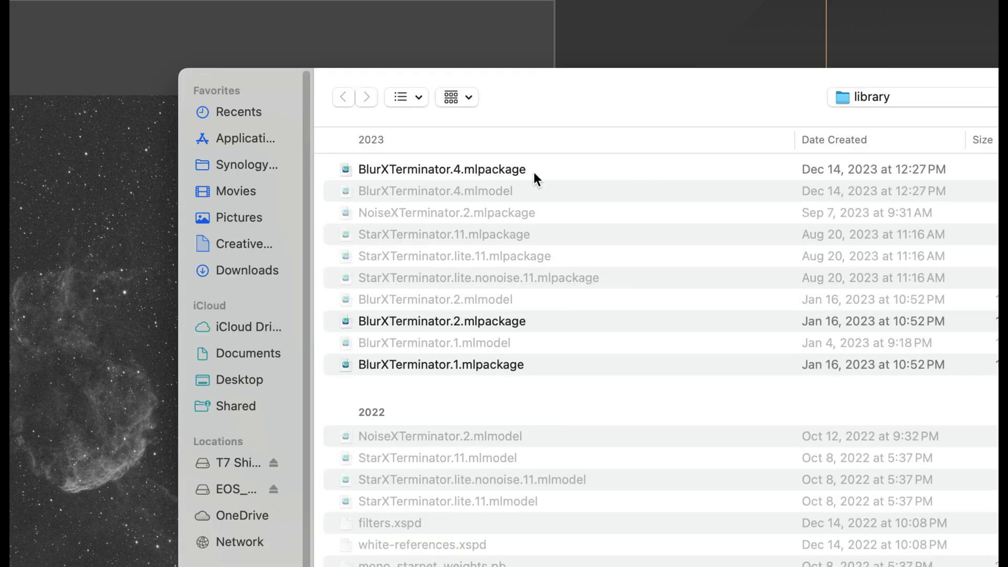
double_click(526, 169)
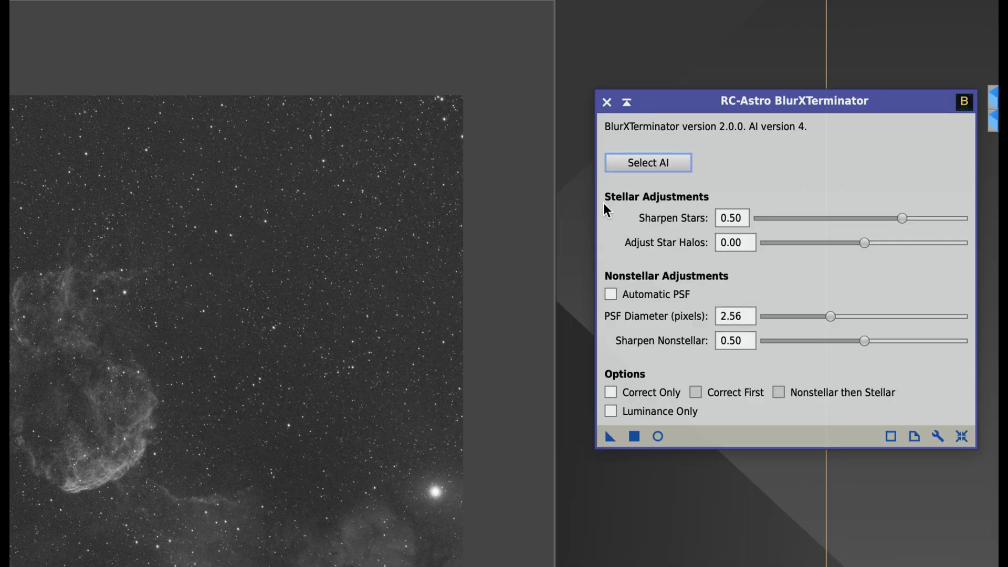
drag(700, 100, 694, 113)
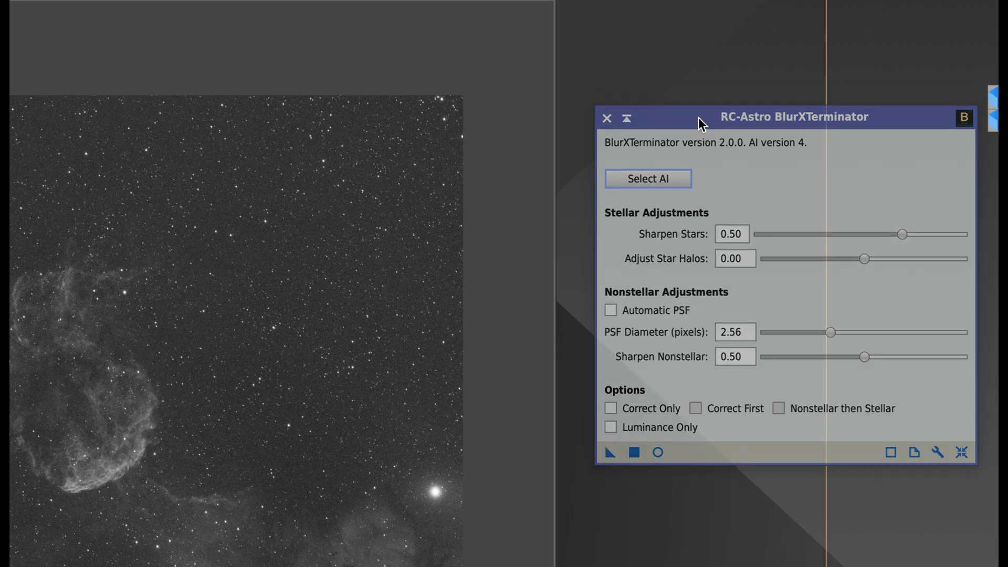
click(735, 230)
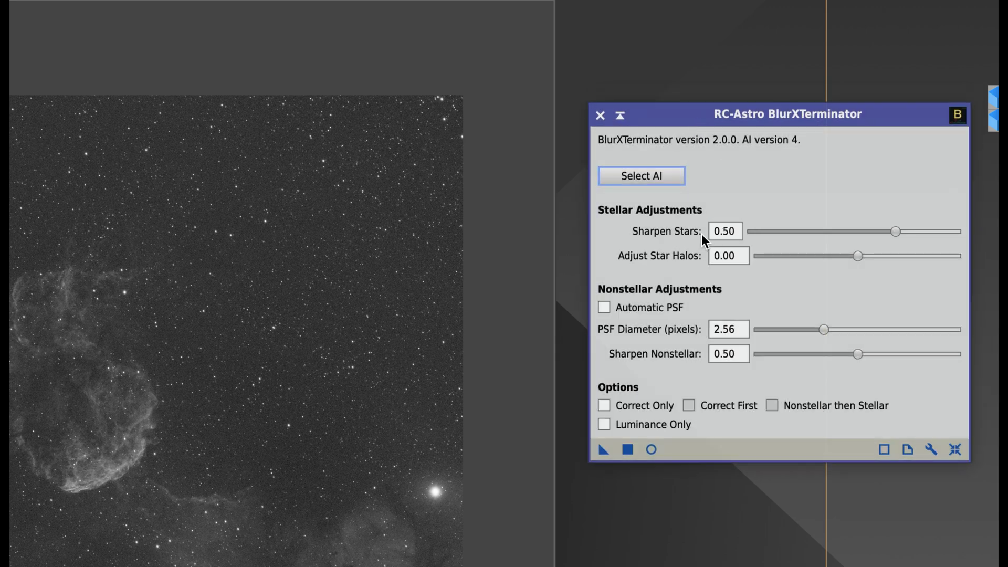
click(728, 253)
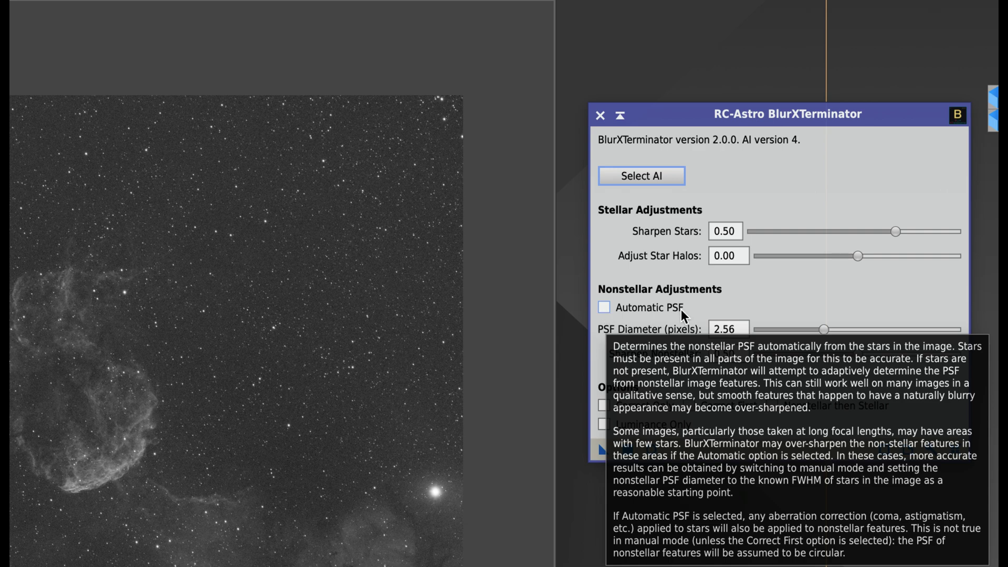
click(727, 355)
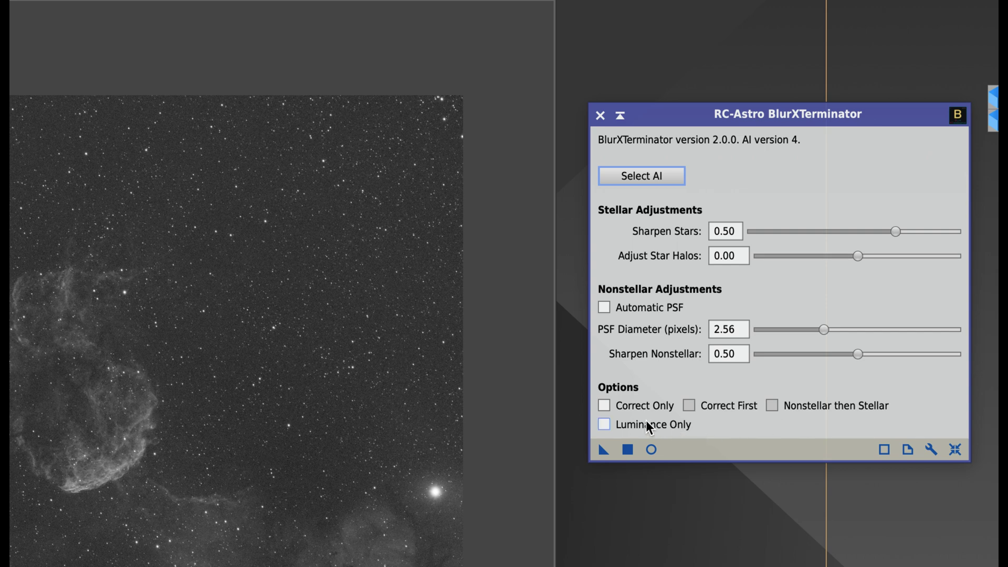
mouse_move(626, 429)
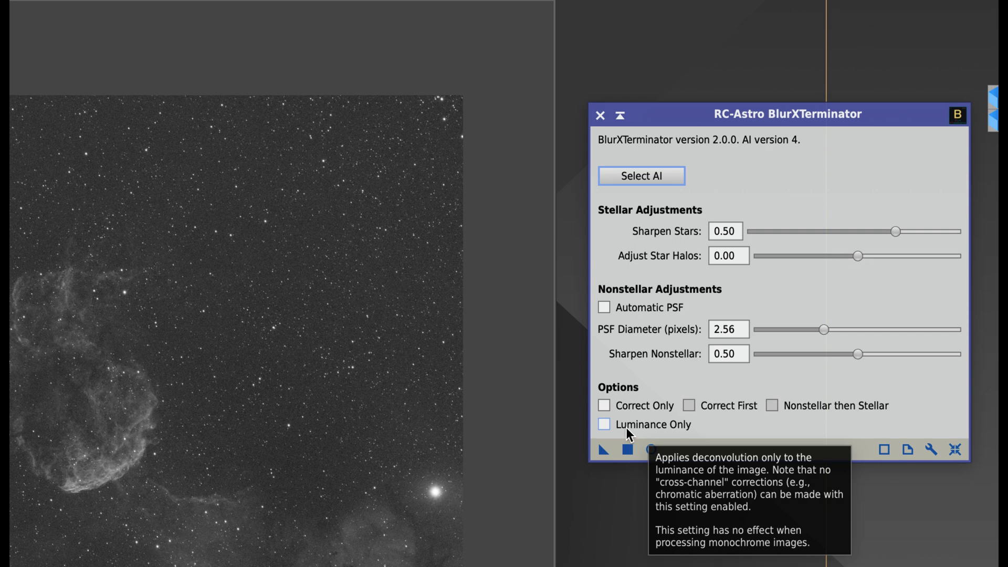
click(715, 325)
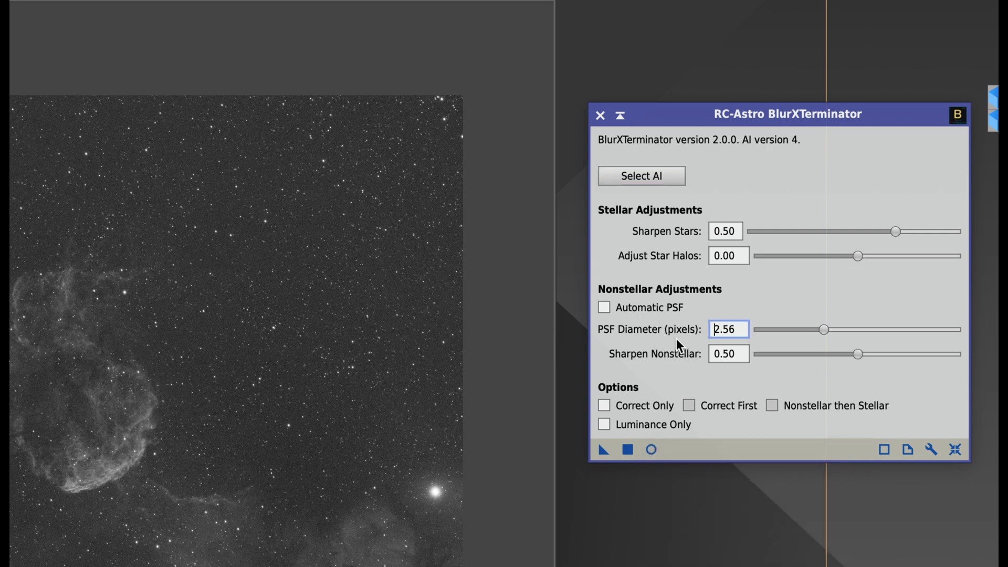
click(604, 311)
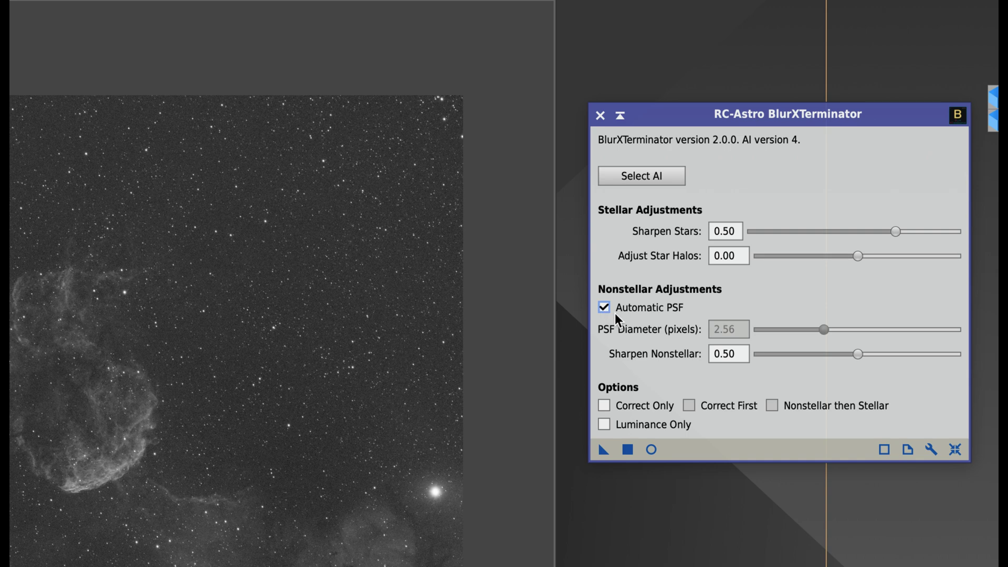
click(605, 309)
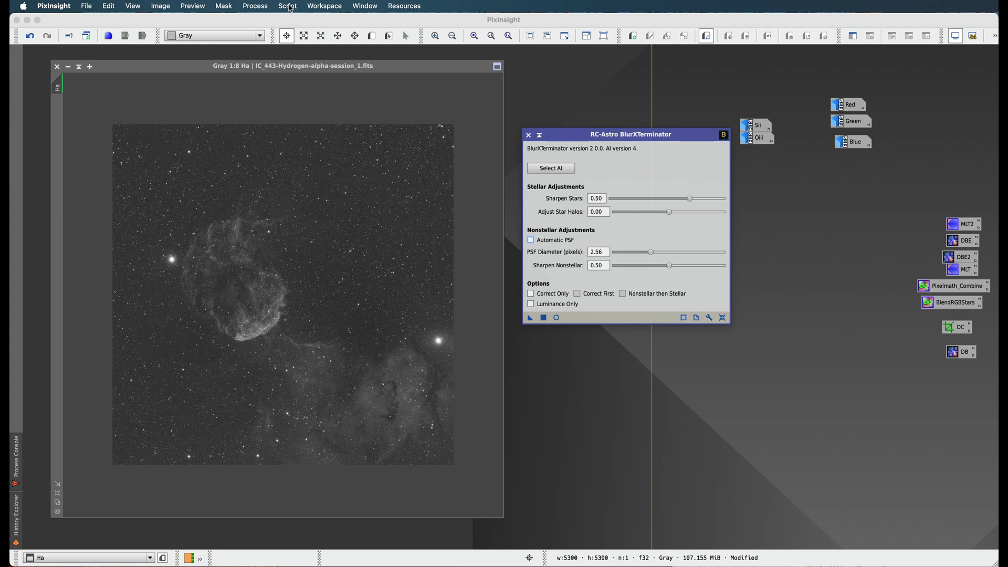
Step: Run the FWHMEccentricity script on the Ha image and read the median FWHM, 2.773 px
click(289, 6)
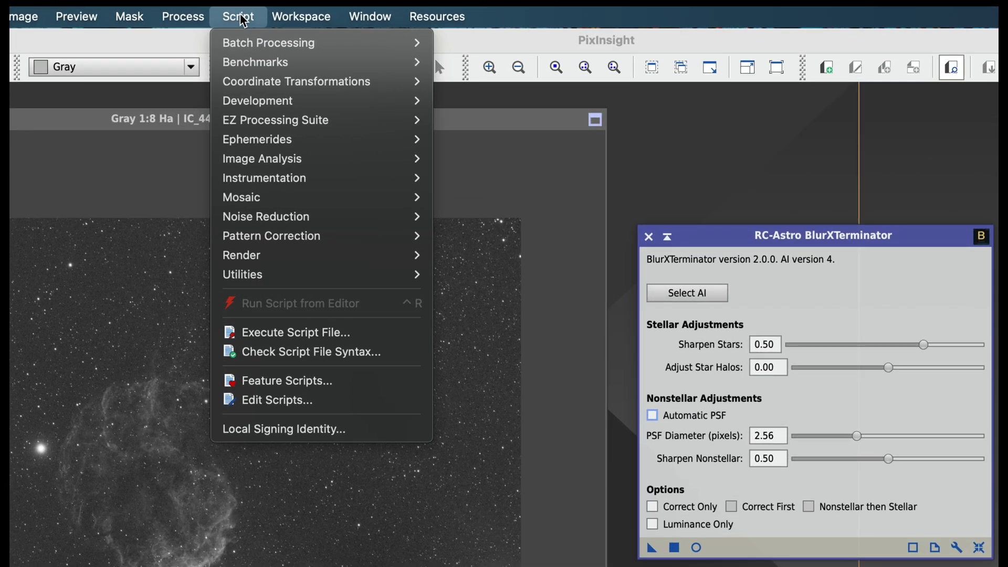
mouse_move(269, 157)
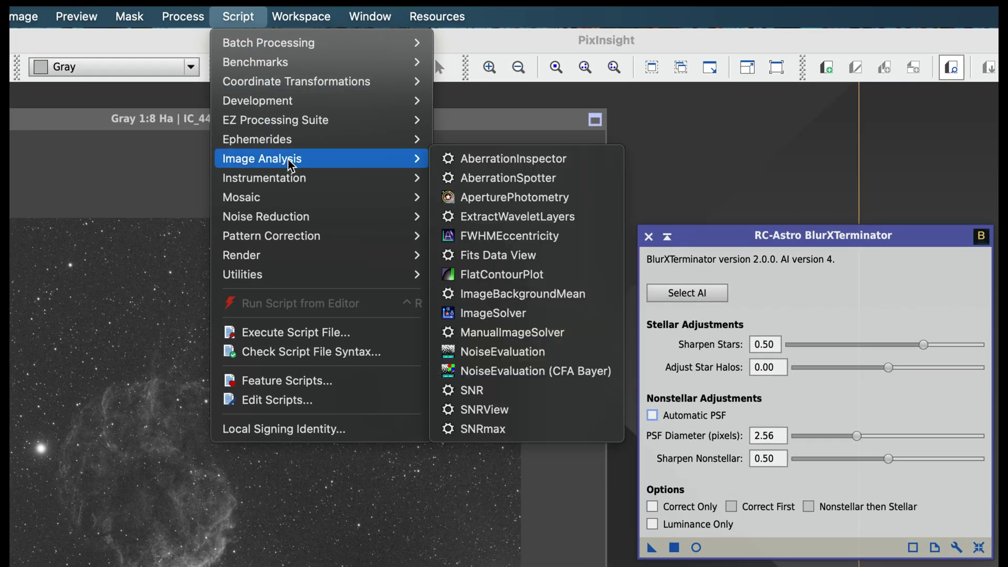
click(461, 239)
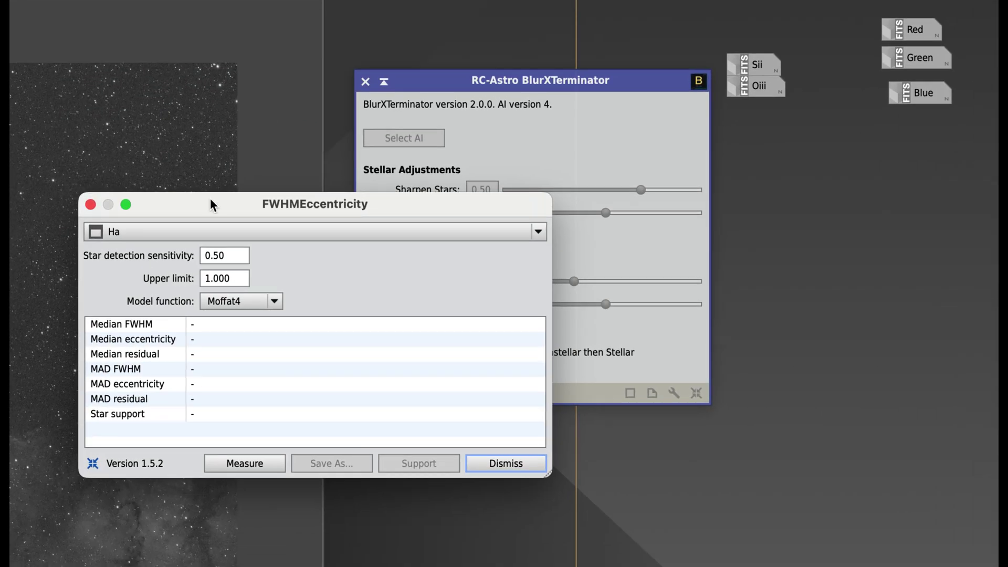
drag(210, 199, 663, 41)
click(663, 294)
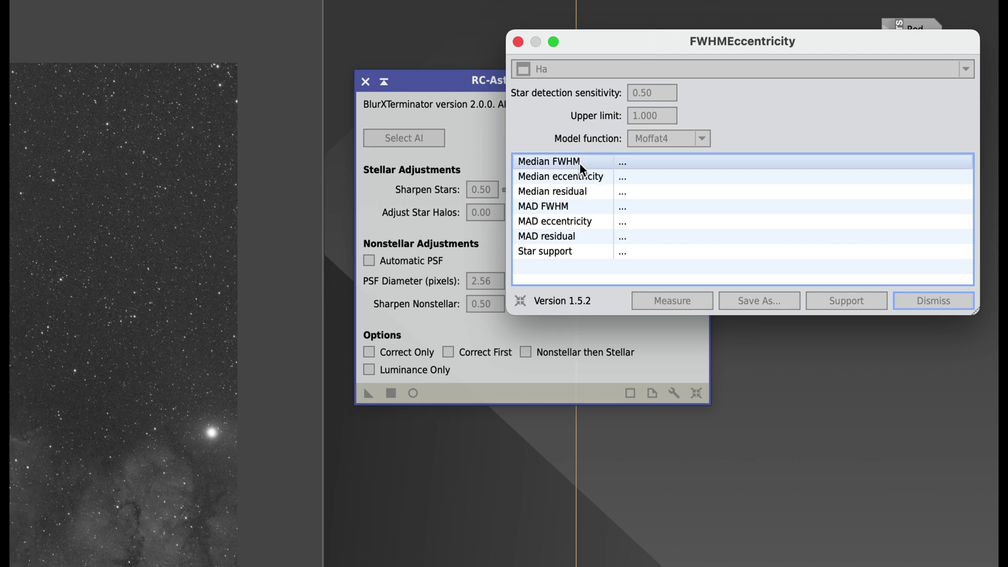
click(619, 159)
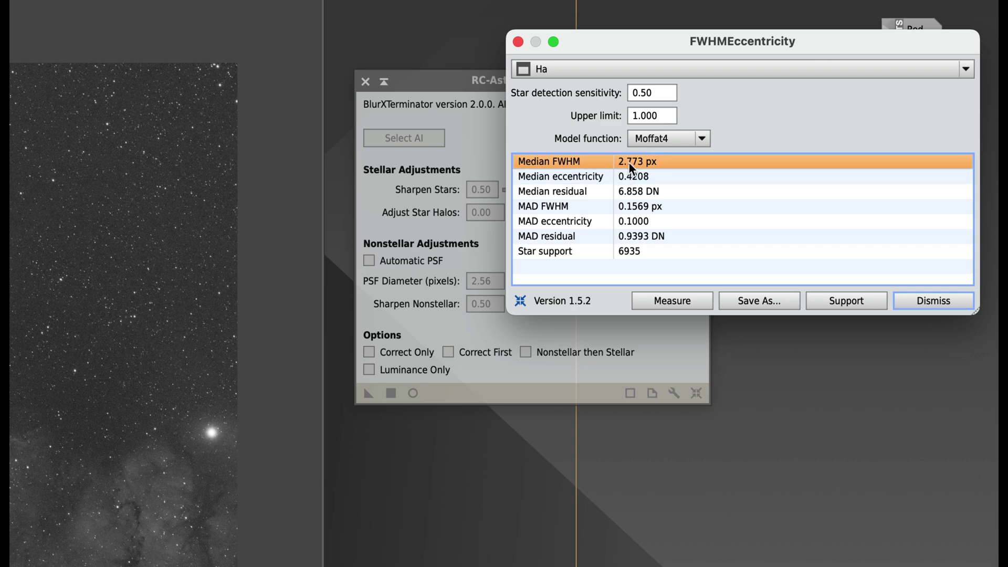
mouse_move(629, 163)
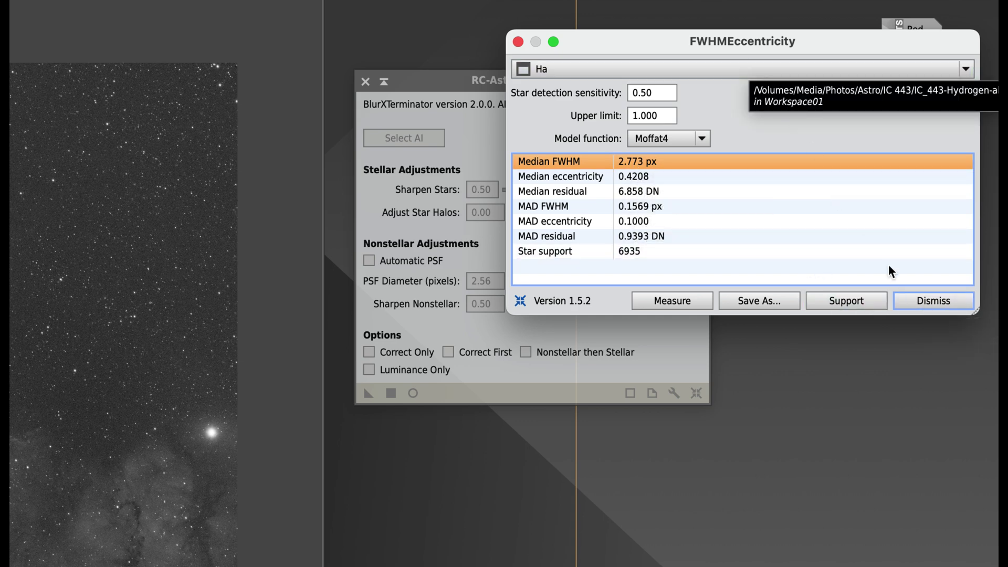
Step: Dismiss the measurement window and set BlurXTerminator's PSF Diameter to 2.77 pixels
click(919, 302)
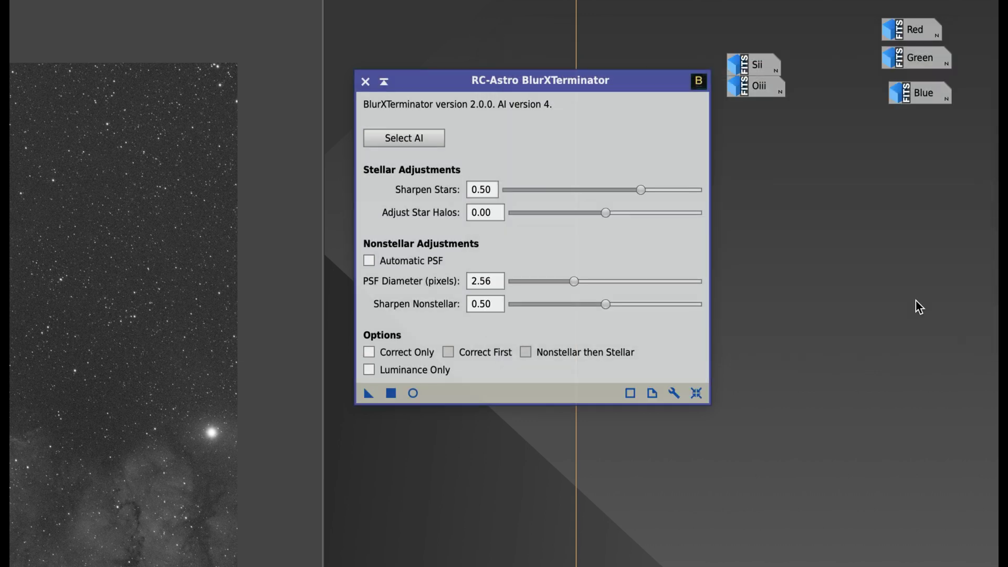
key(shift+Tab)
text(2.77)
key(Tab)
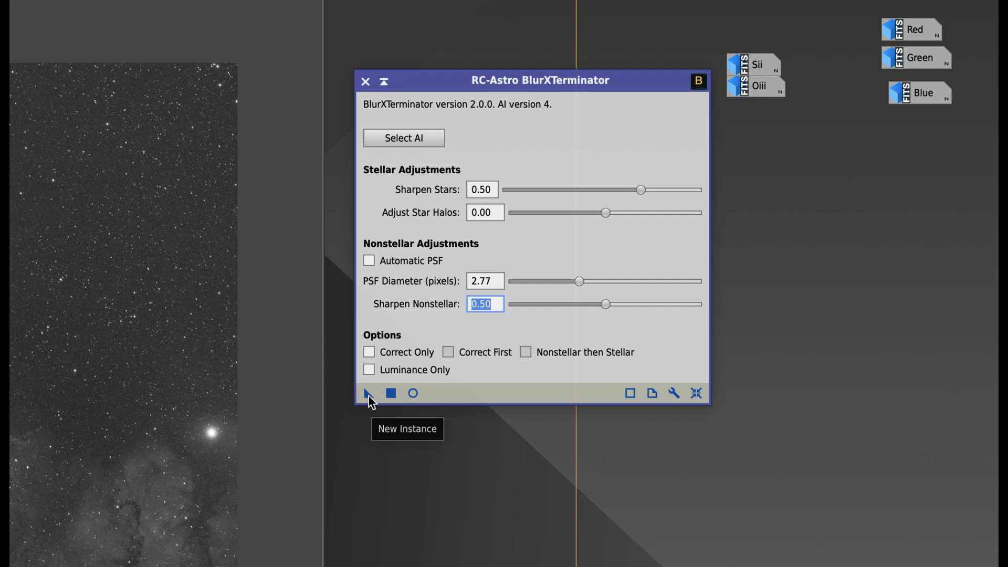
Step: Apply BlurXTerminator to the Ha image by dropping its new instance onto it
click(480, 281)
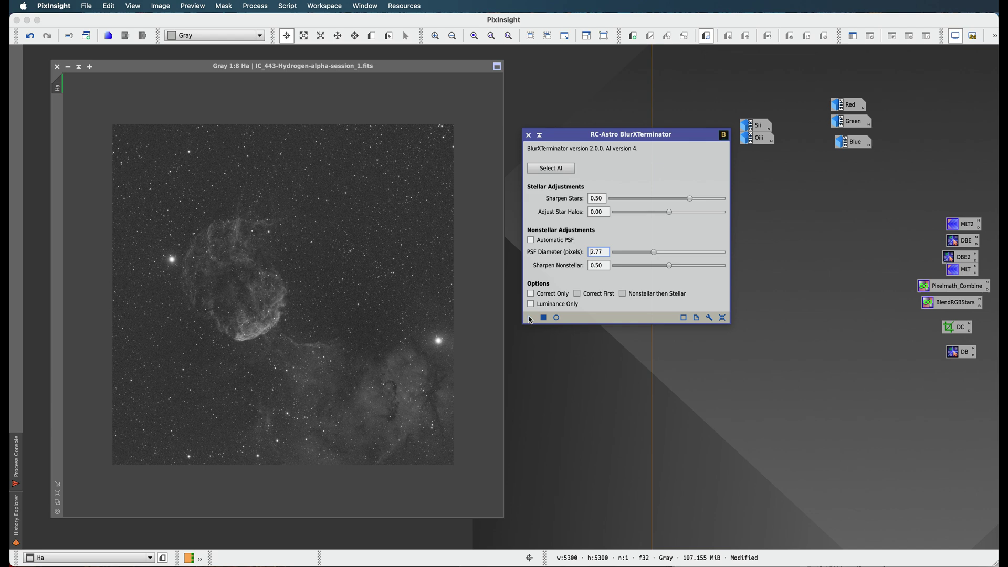
drag(369, 394, 125, 369)
drag(388, 300, 387, 300)
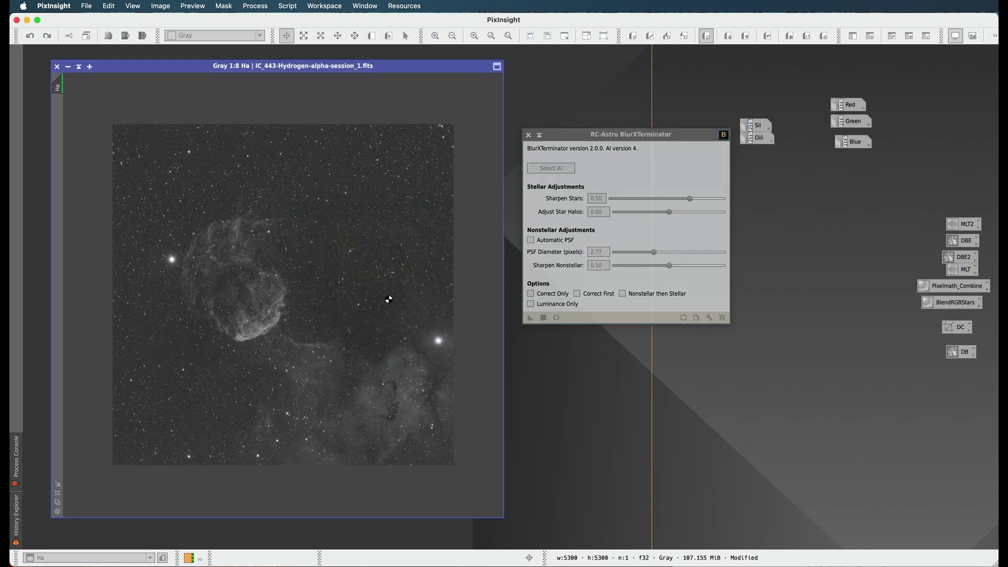
drag(388, 299, 388, 299)
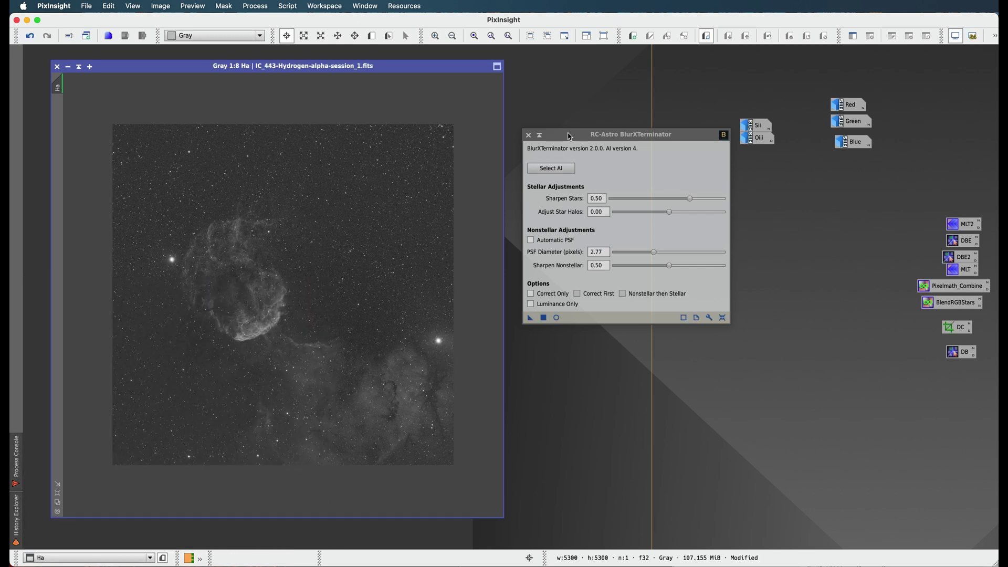
Step: Move BlurXTerminator aside and zoom into the sharpened nebula's filaments and stars
drag(604, 135, 655, 135)
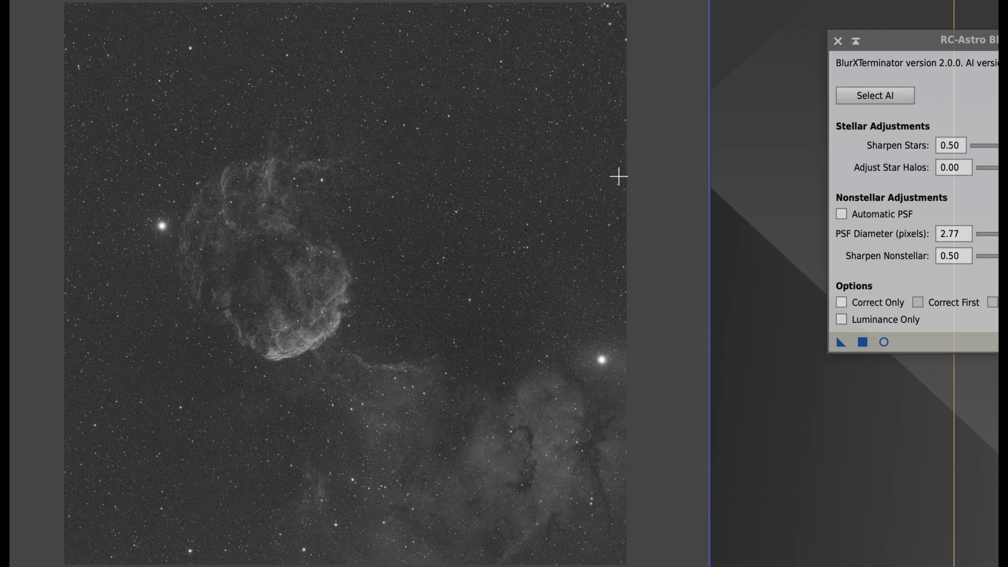
scroll(618, 176, up, 1)
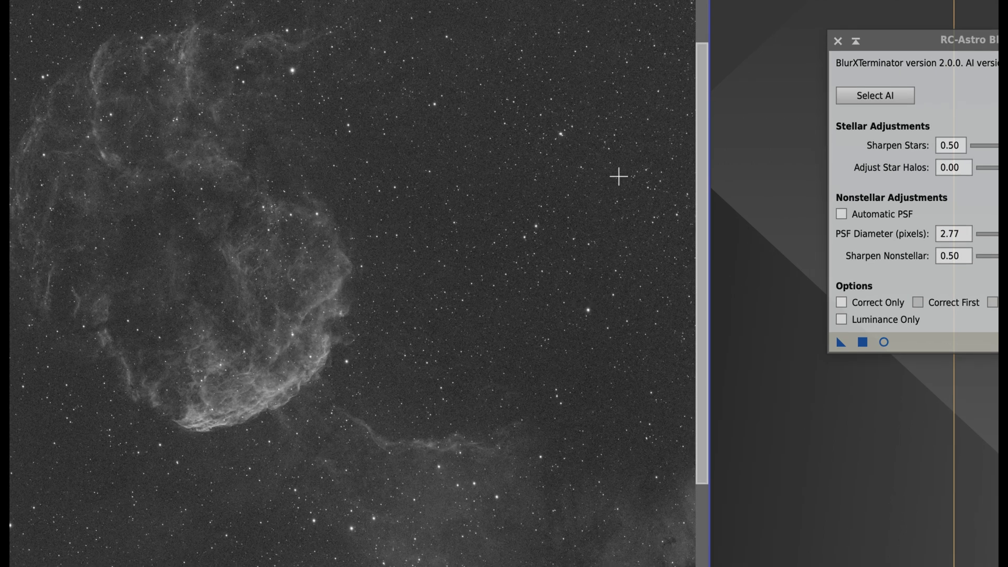
scroll(619, 176, up, 1)
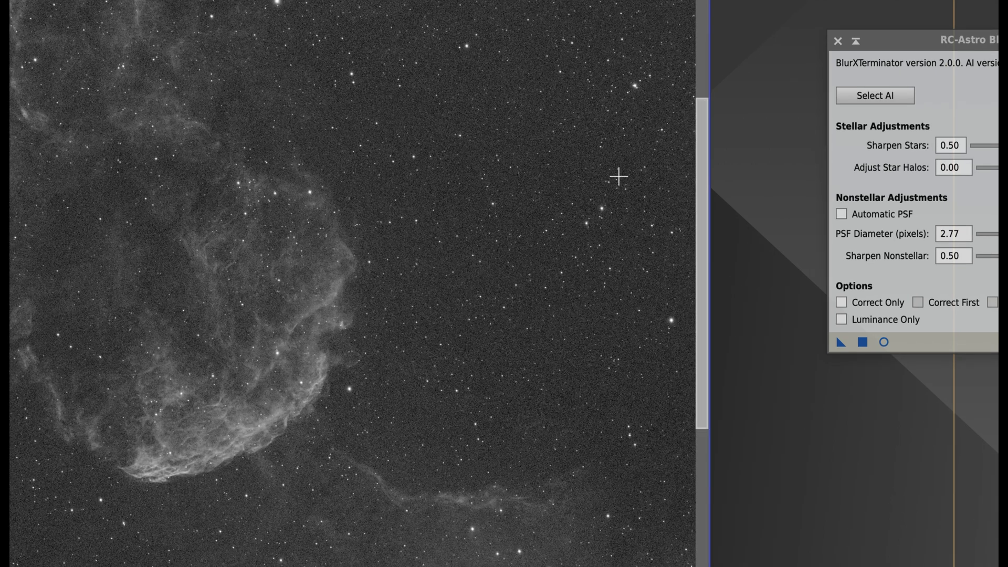